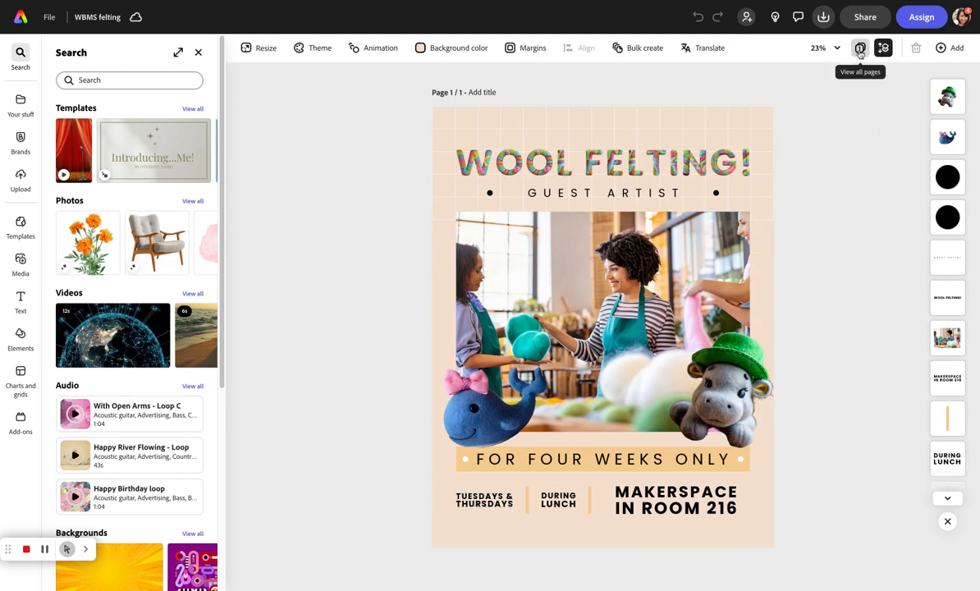
Start translating the flyer and pick Simplified Chinese and Spanish as target languages.
click(703, 48)
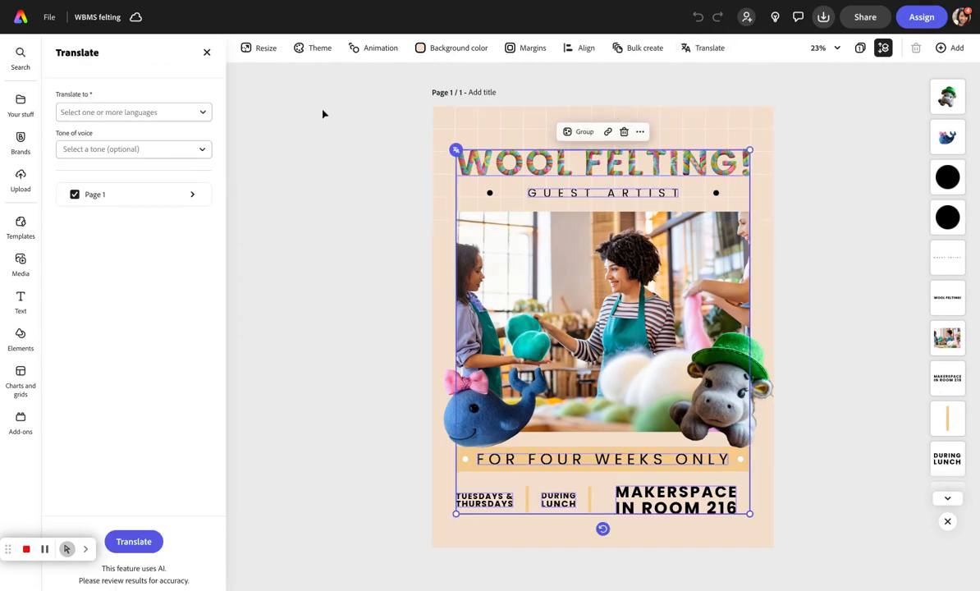
click(174, 111)
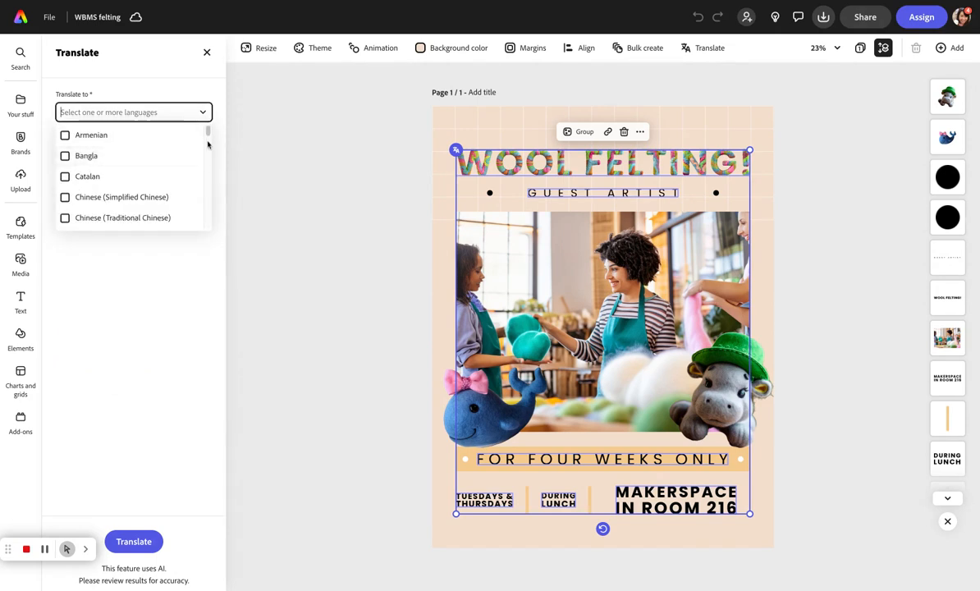
click(99, 200)
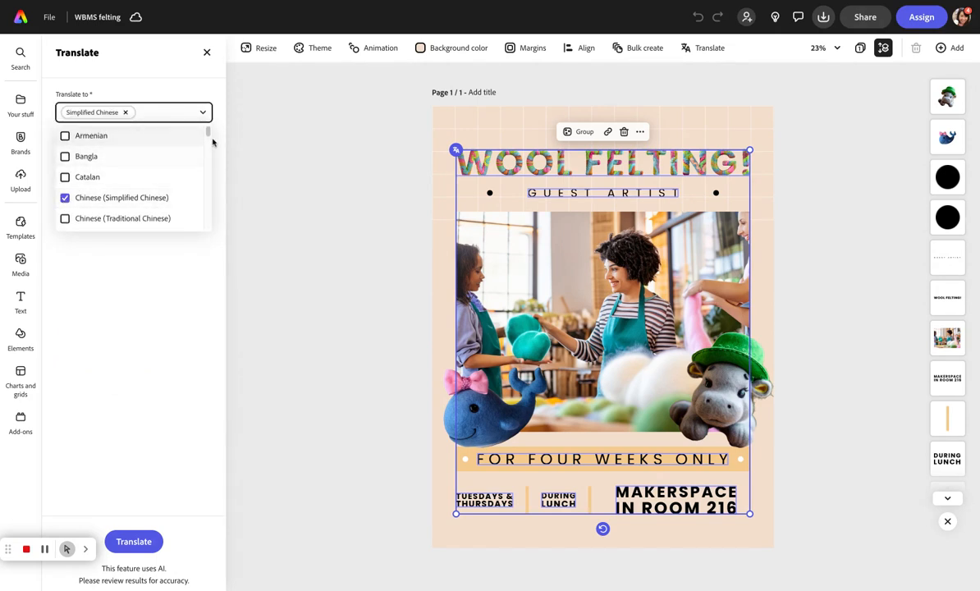
text(spani)
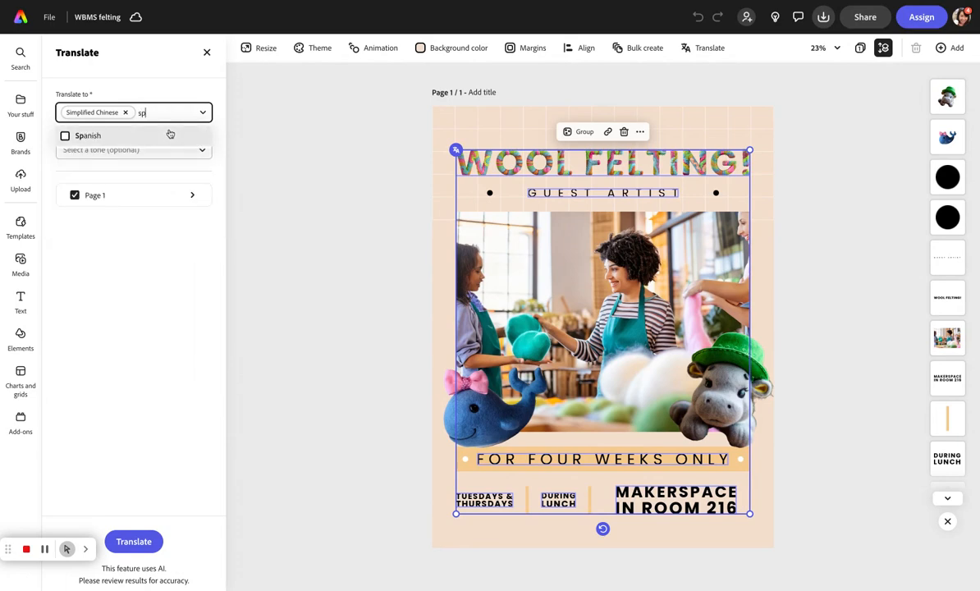
click(65, 136)
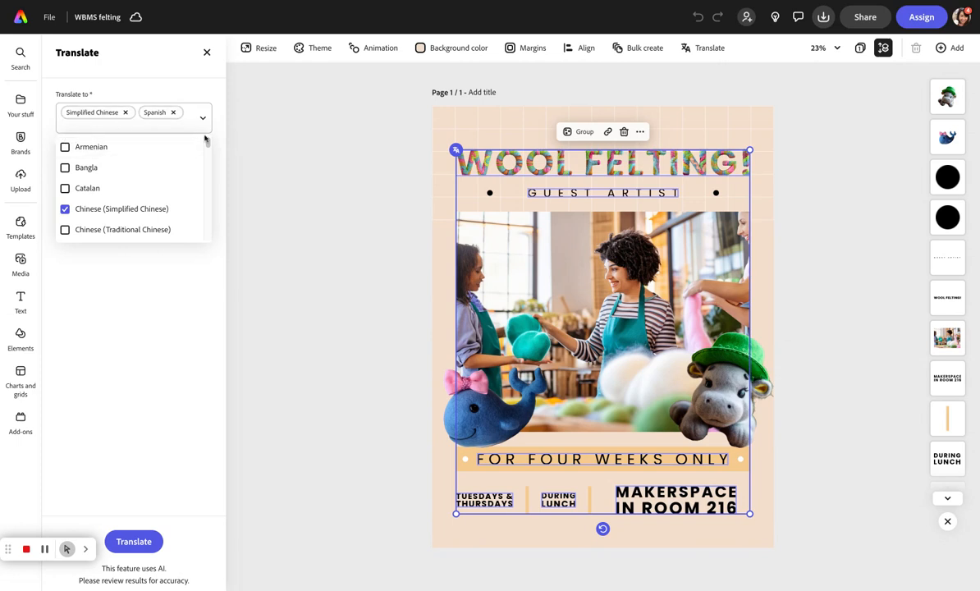
Translate the flyer page into both languages without choosing a tone of voice.
click(223, 155)
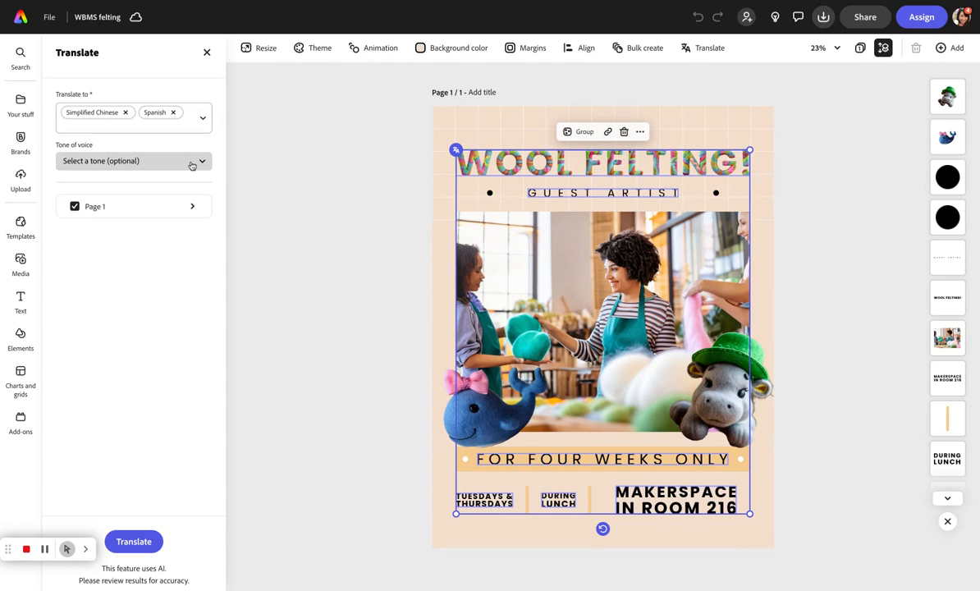
click(191, 166)
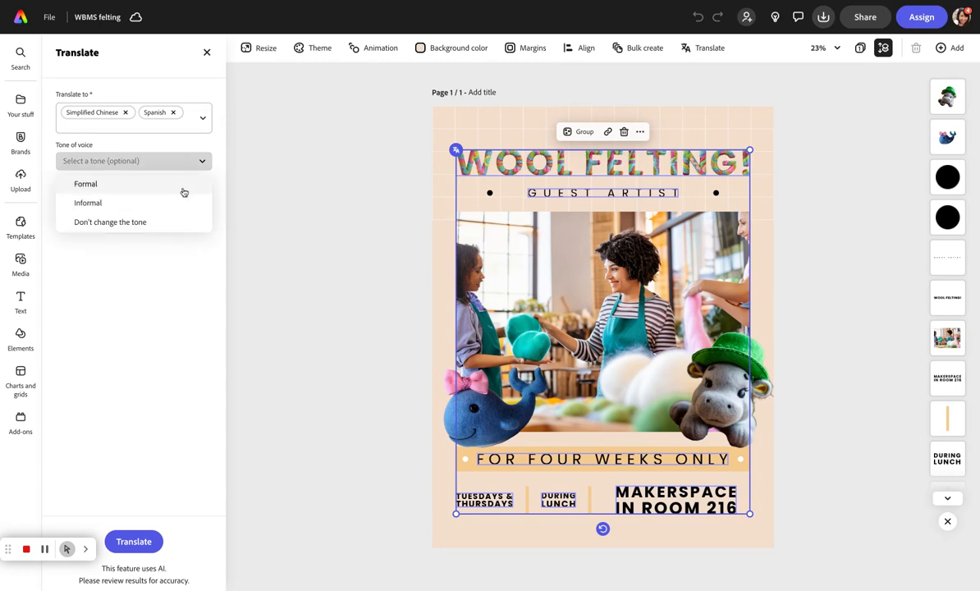
click(173, 258)
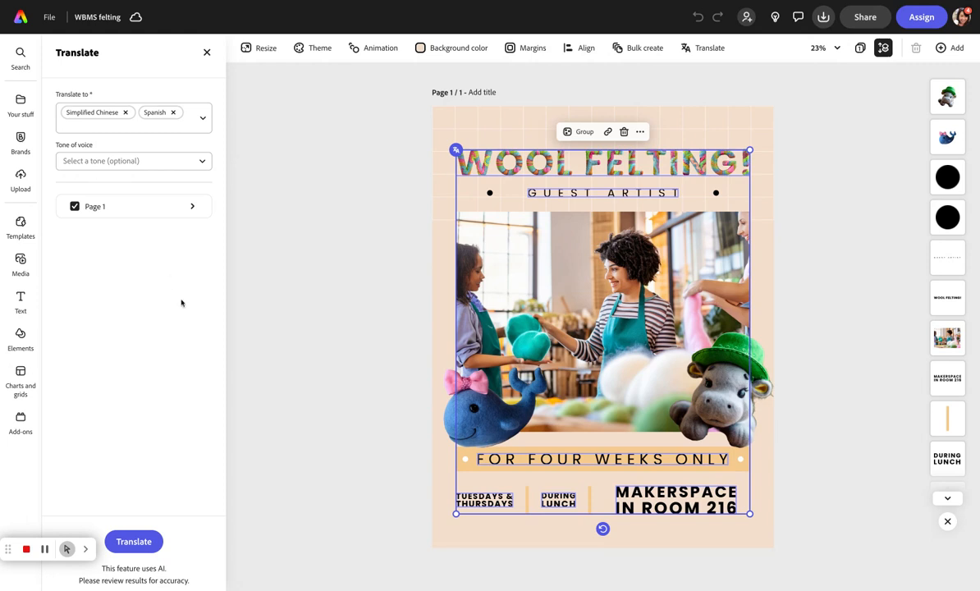
click(134, 541)
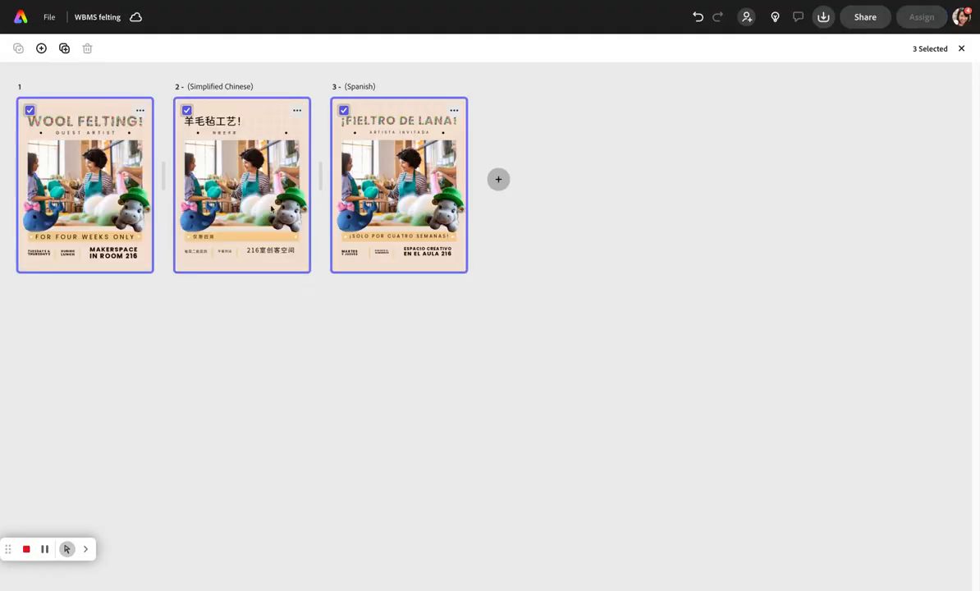
Open the Simplified Chinese page and enlarge its title text across the top.
double_click(271, 207)
click(557, 174)
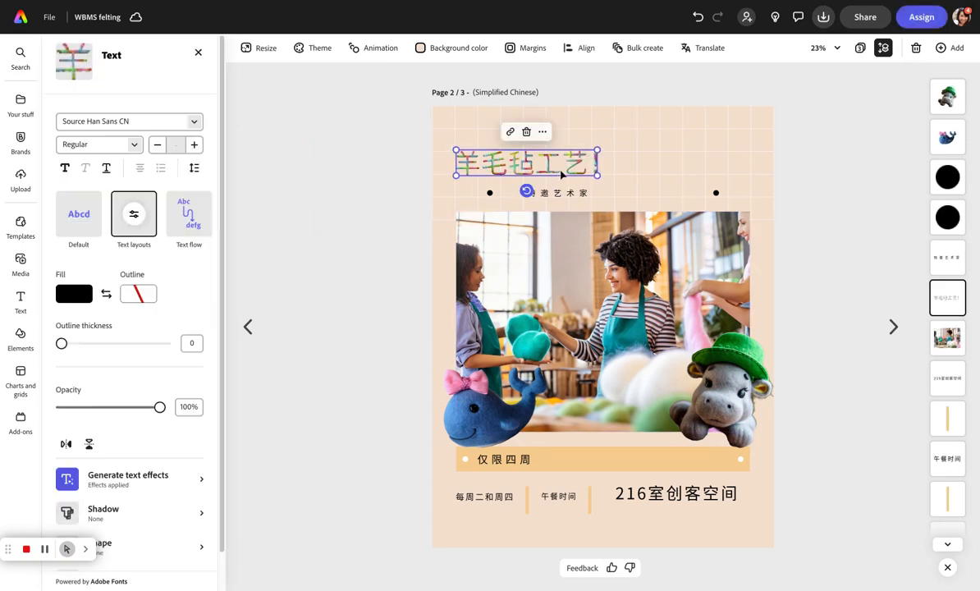
drag(596, 150, 751, 122)
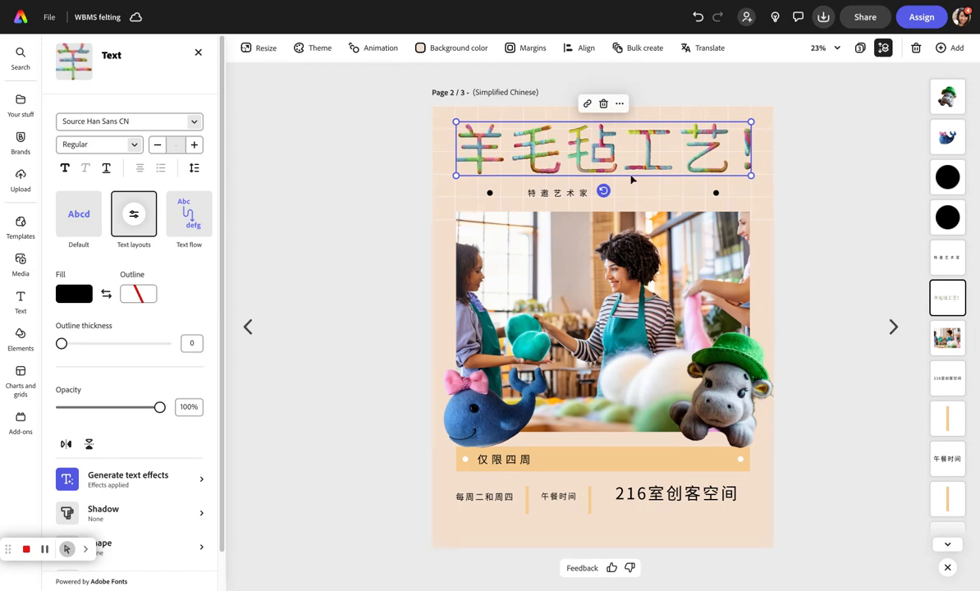
Widen the subtitle text under the Chinese title and move on to the Spanish page.
click(548, 194)
drag(527, 199, 578, 199)
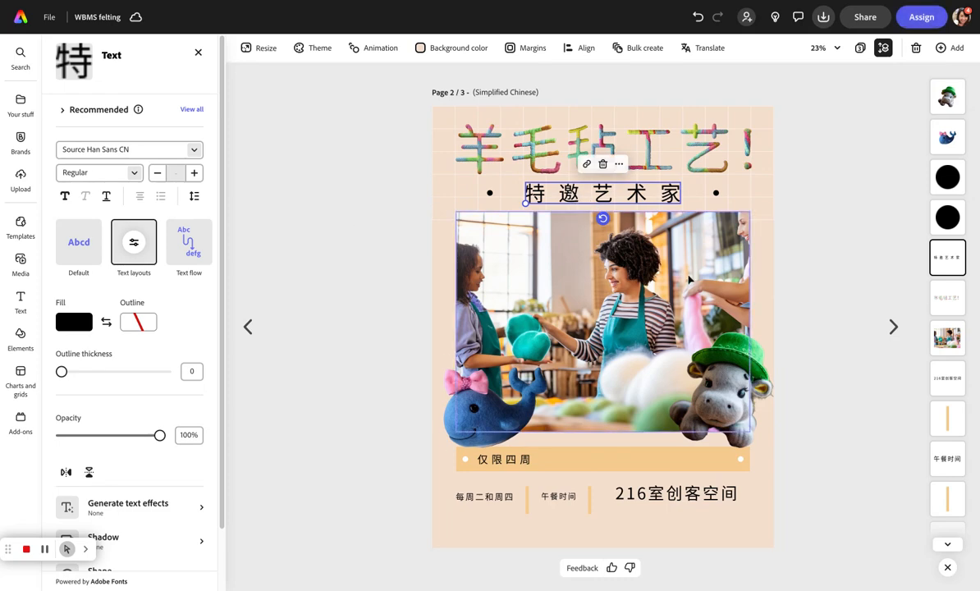
click(892, 326)
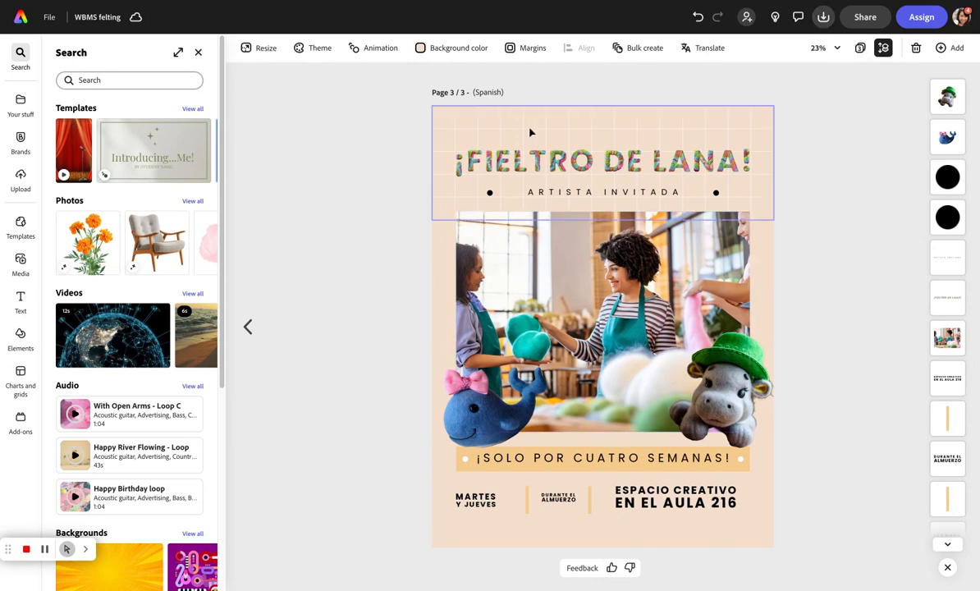
Return to the home page and open the Caption video quick action from all quick actions.
click(22, 18)
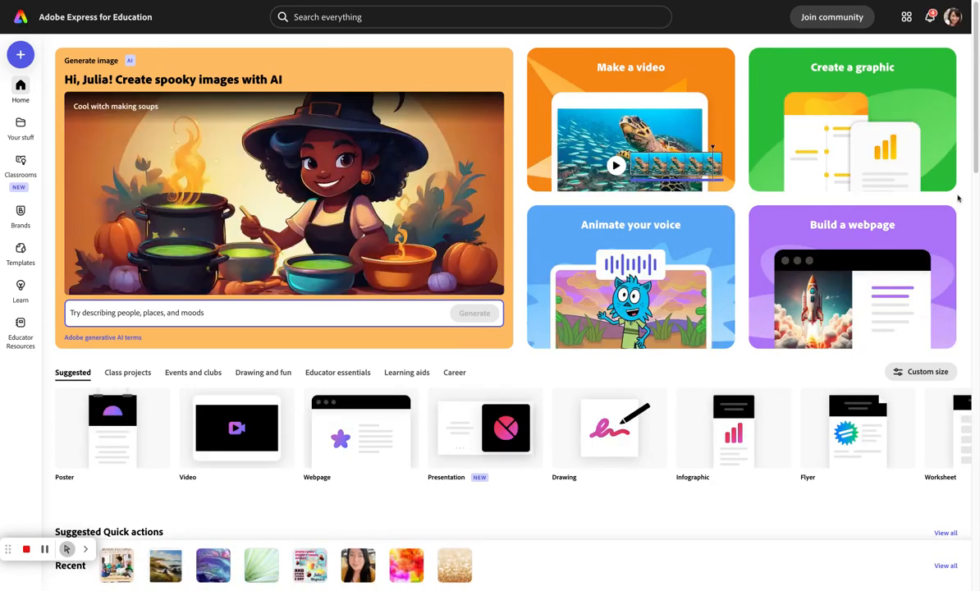
scroll(971, 197, down, 2)
scroll(970, 197, down, 1)
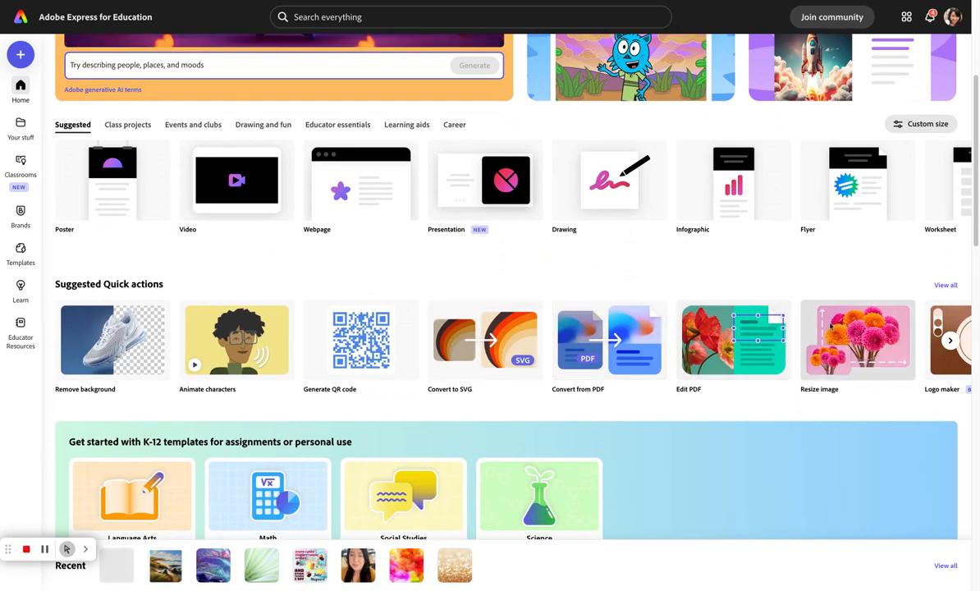
click(946, 285)
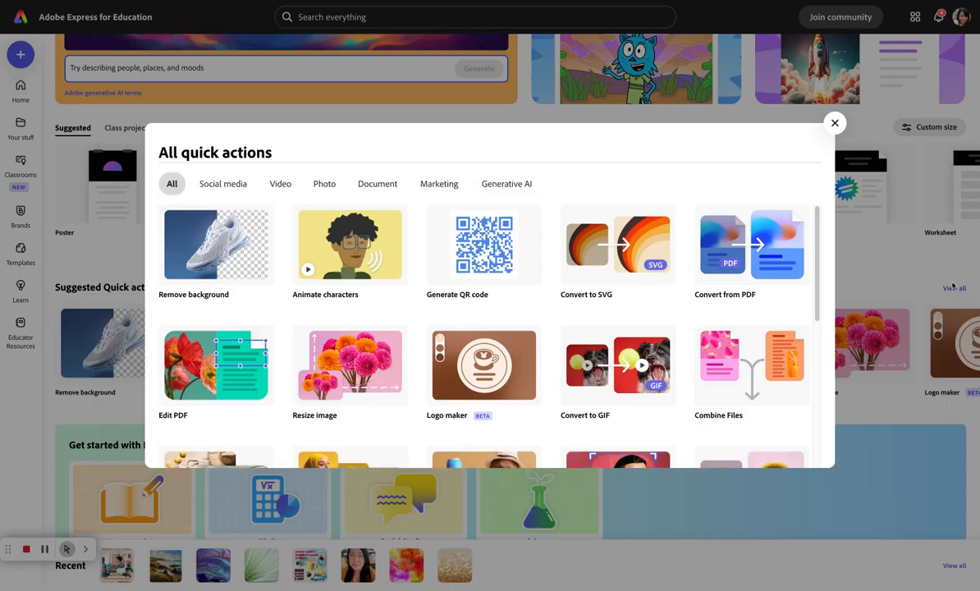
scroll(801, 255, down, 3)
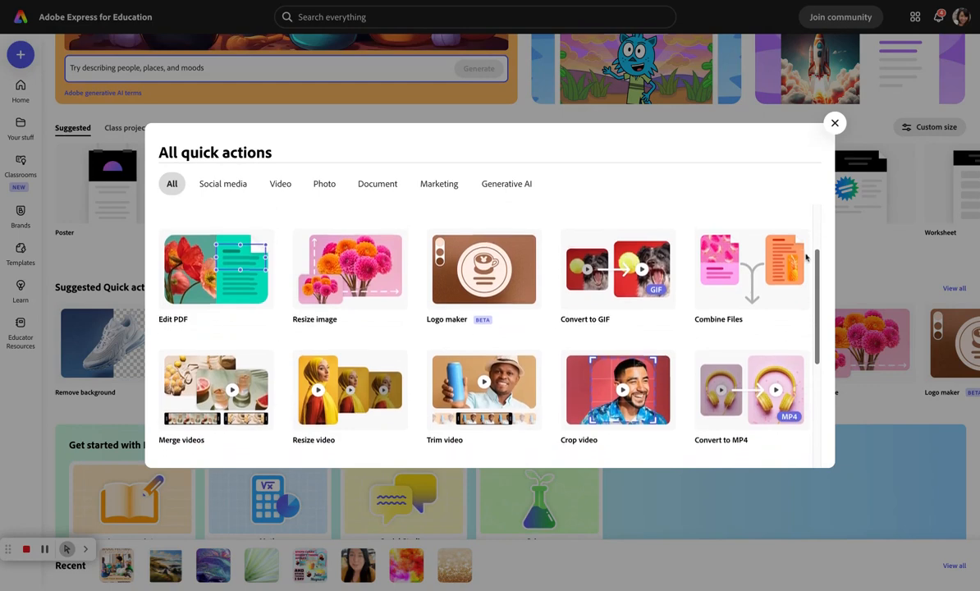
scroll(803, 281, down, 4)
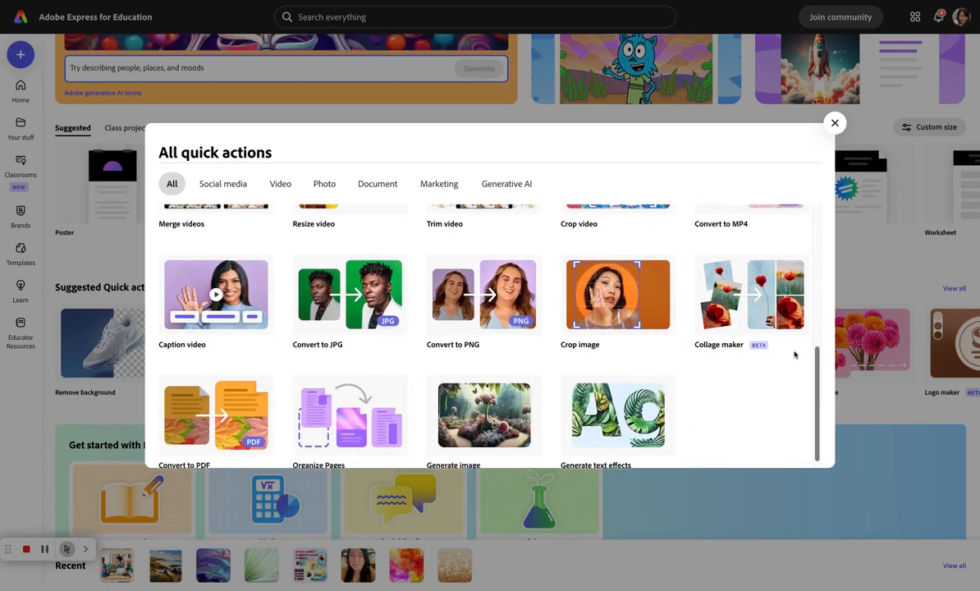
click(203, 293)
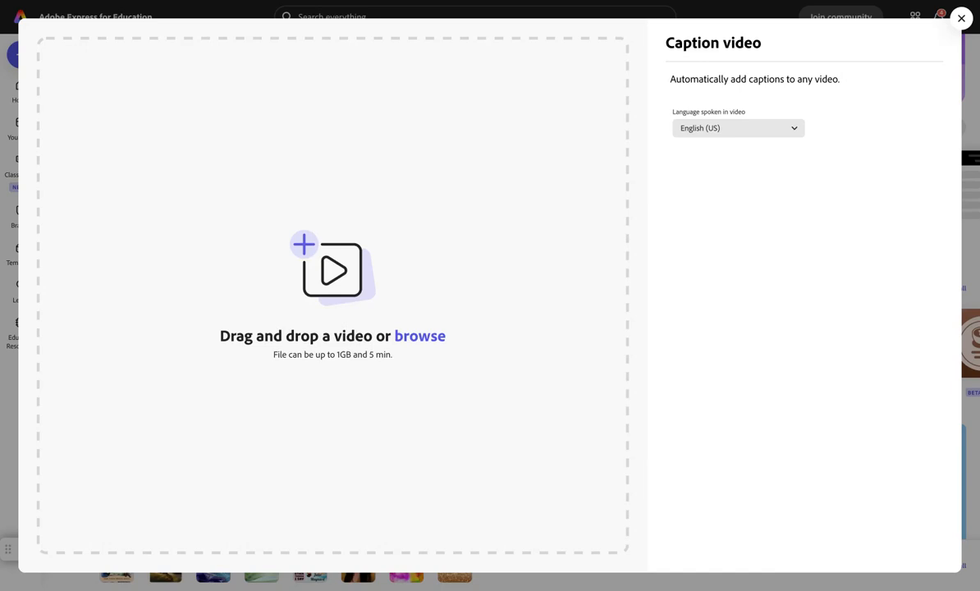
Upload a video for captioning and preview the Standard, Bright and Blocks caption styles.
drag(722, 33, 370, 283)
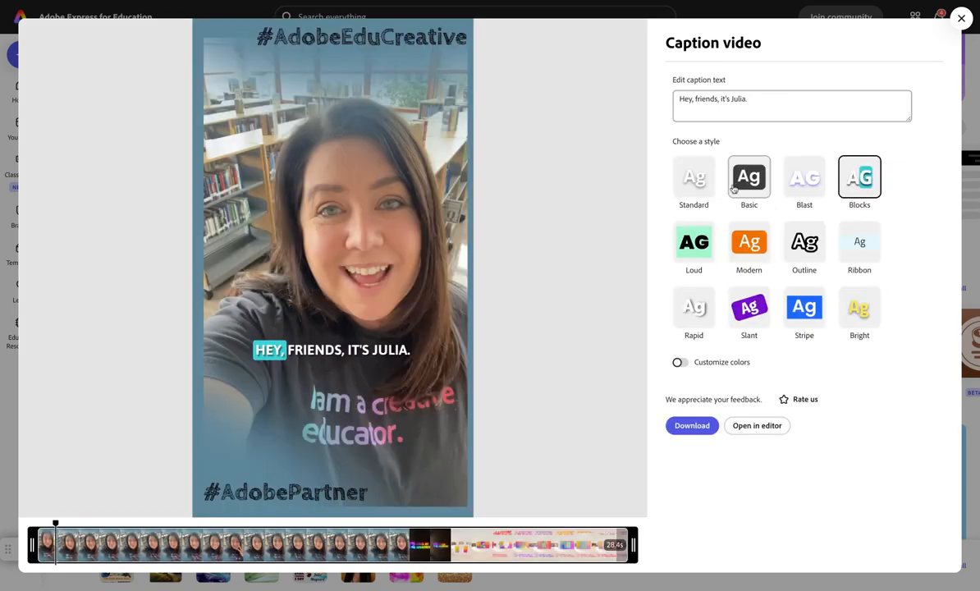
click(691, 177)
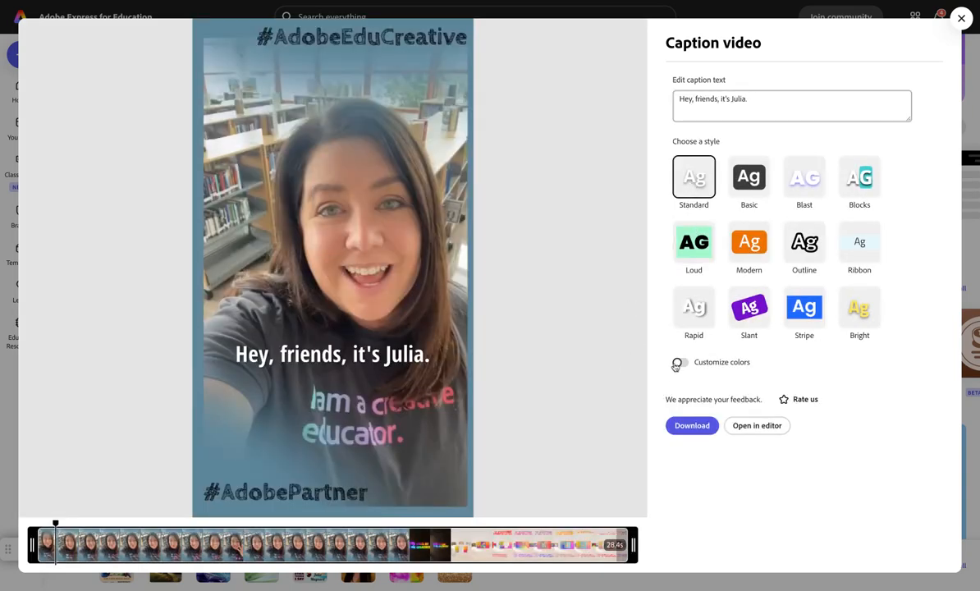
click(868, 317)
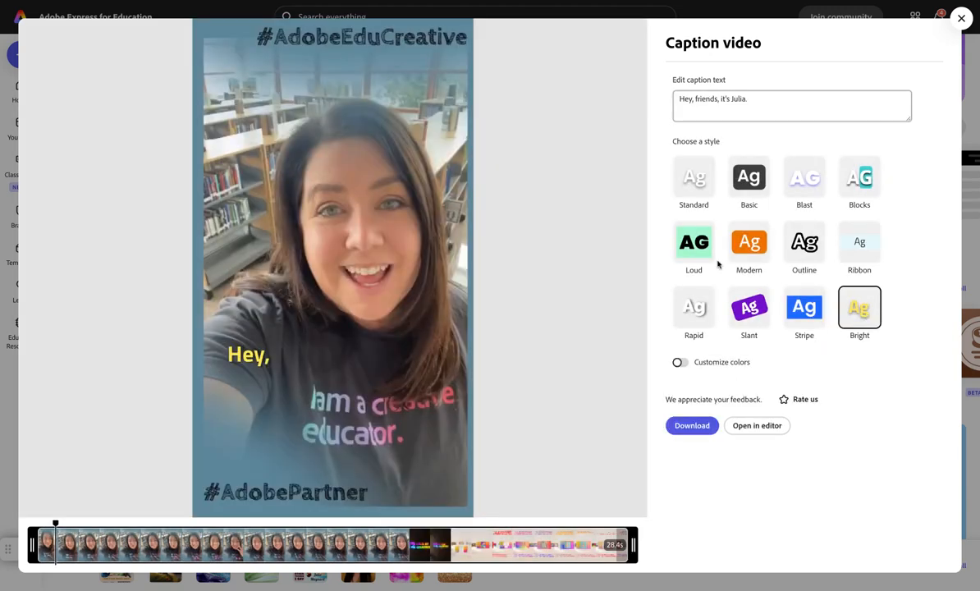
click(855, 192)
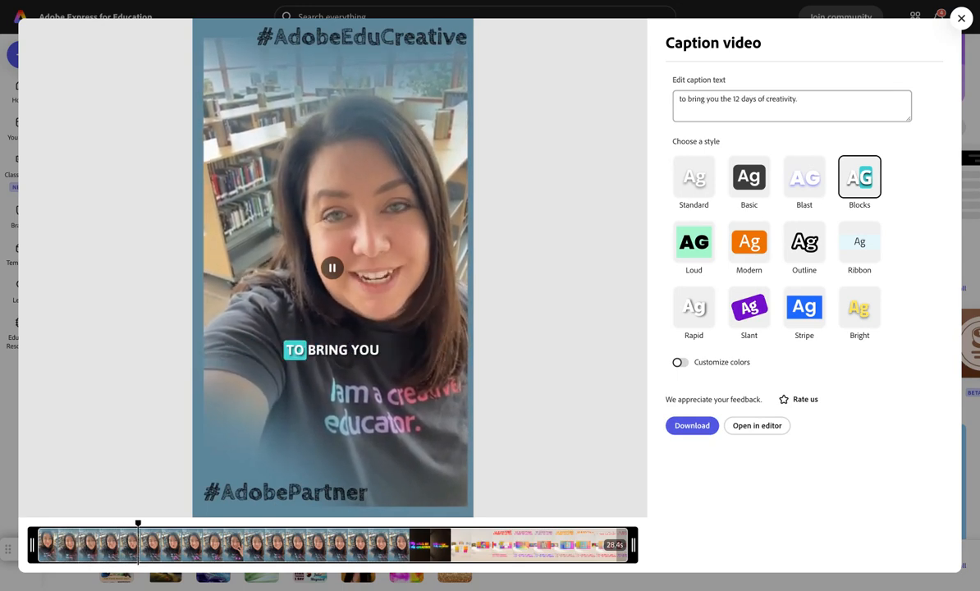
click(333, 267)
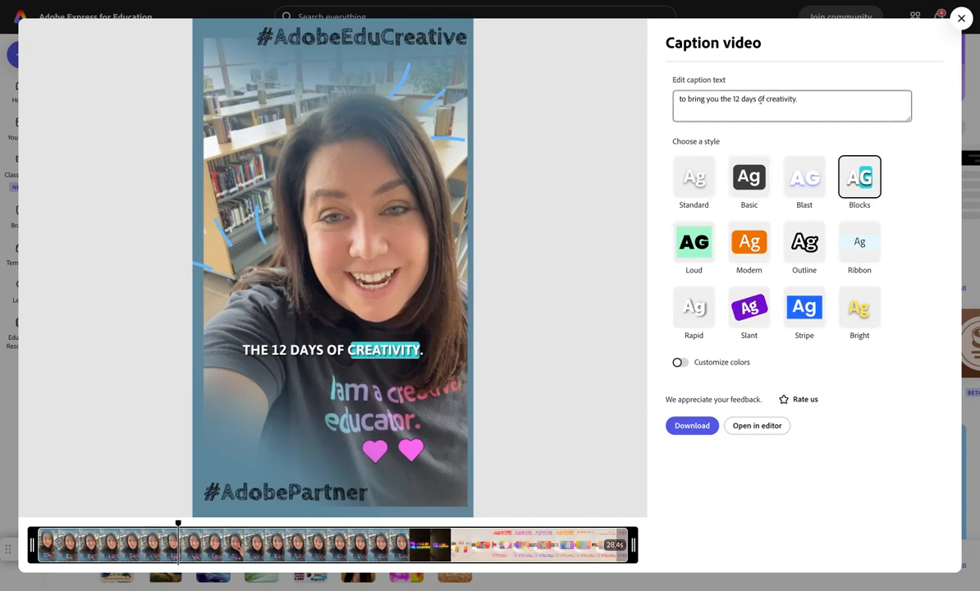
Try rewriting "12" as "twelve" in the caption text, then restore "12".
click(796, 99)
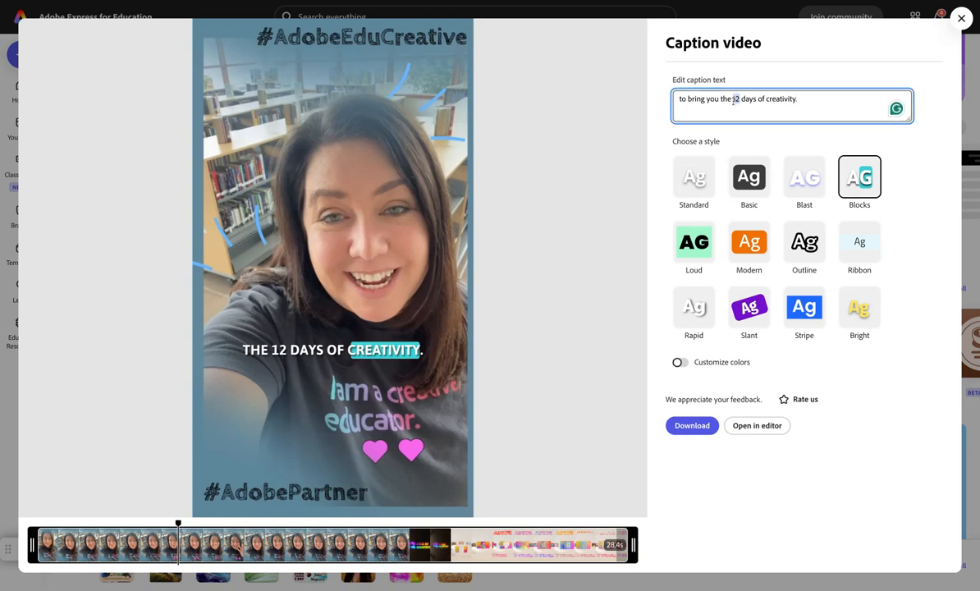
text(twelve)
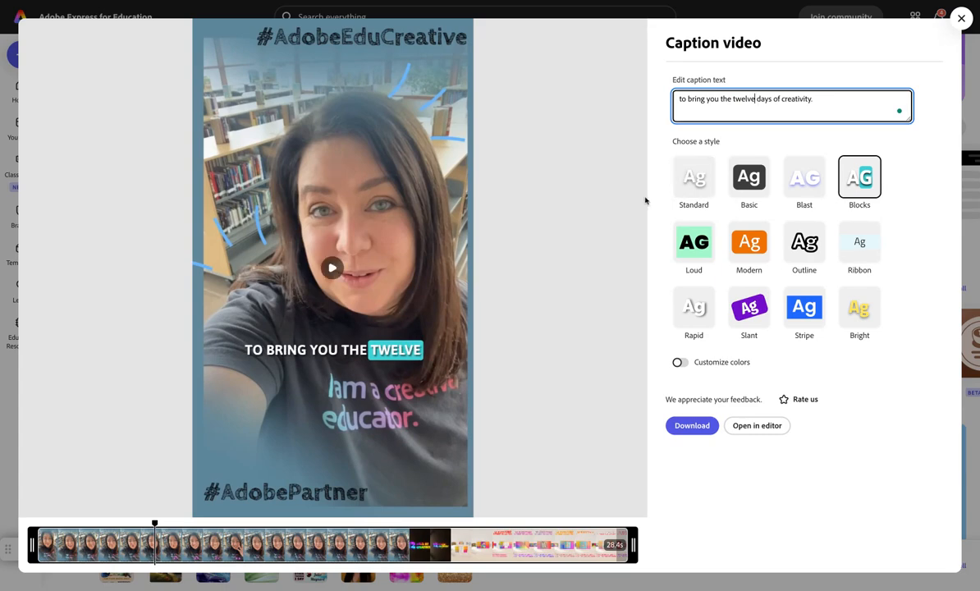
key(BackSpace)
key(BackSpace)
key(BackSpace)
key(BackSpace)
key(BackSpace)
key(BackSpace)
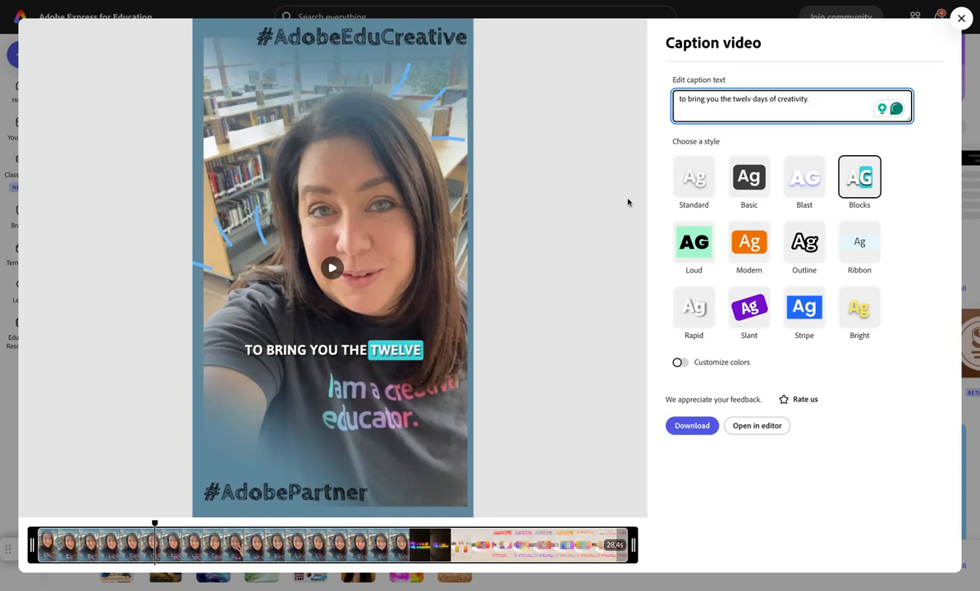
text(12)
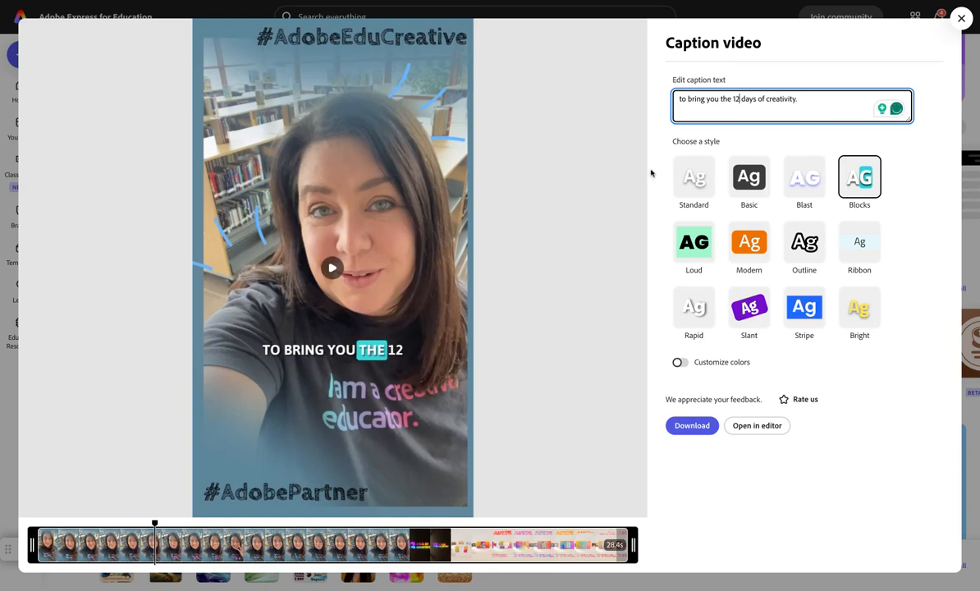
Apply the Standard caption style and open the captioned video in the editor.
click(700, 188)
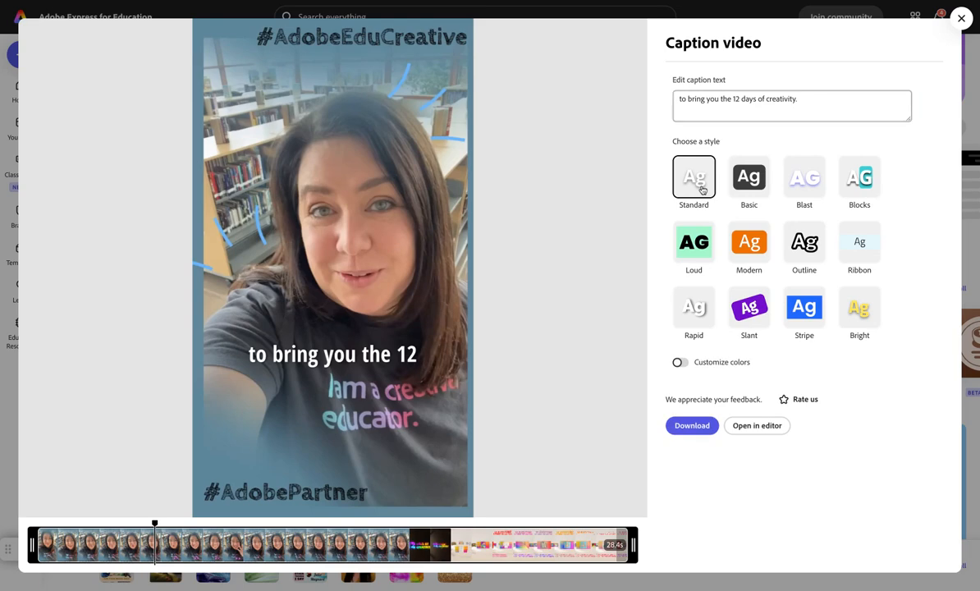
click(754, 426)
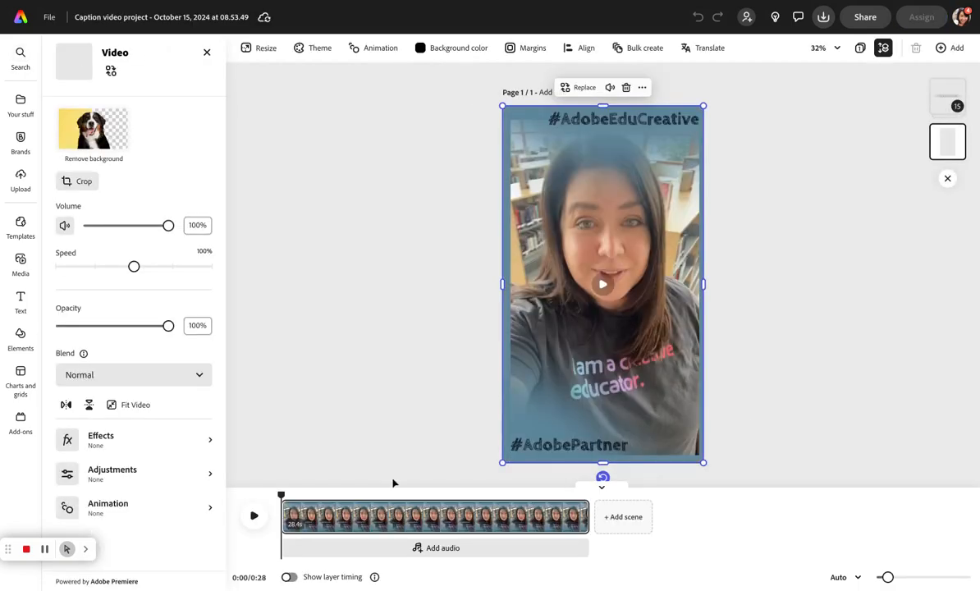
Play the video briefly and move the caption group down toward the bottom of the frame.
click(253, 515)
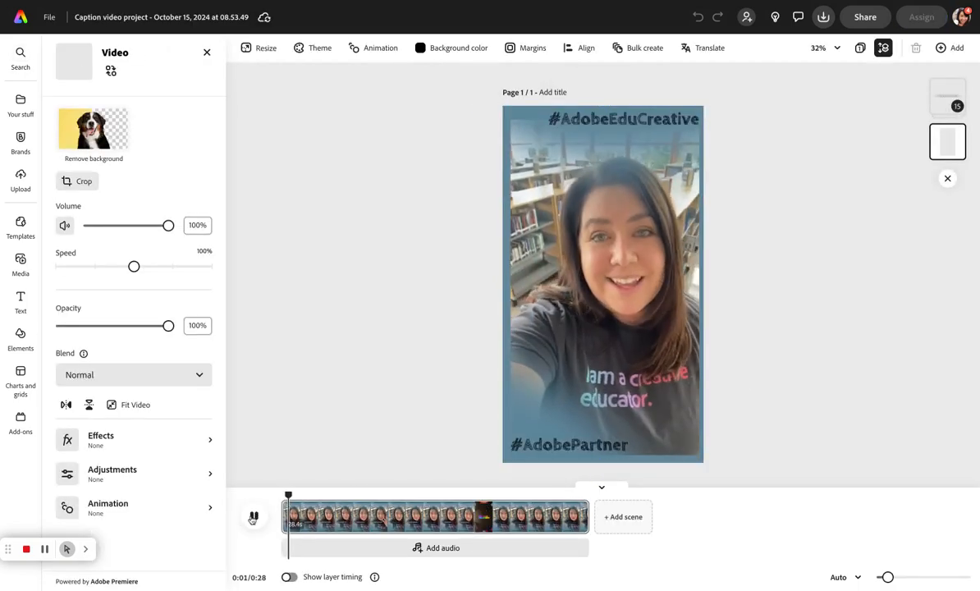
click(254, 517)
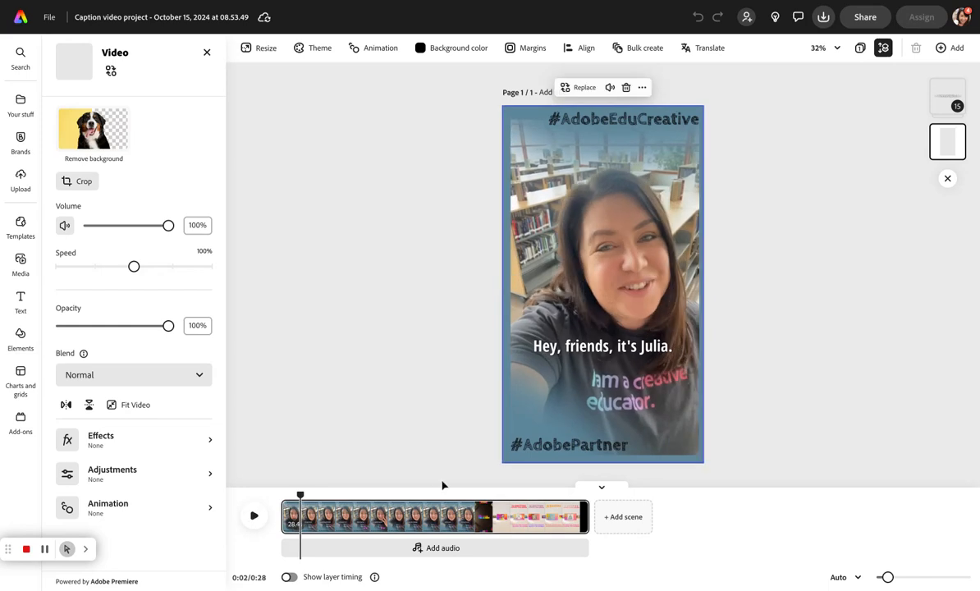
click(611, 352)
drag(612, 352, 612, 420)
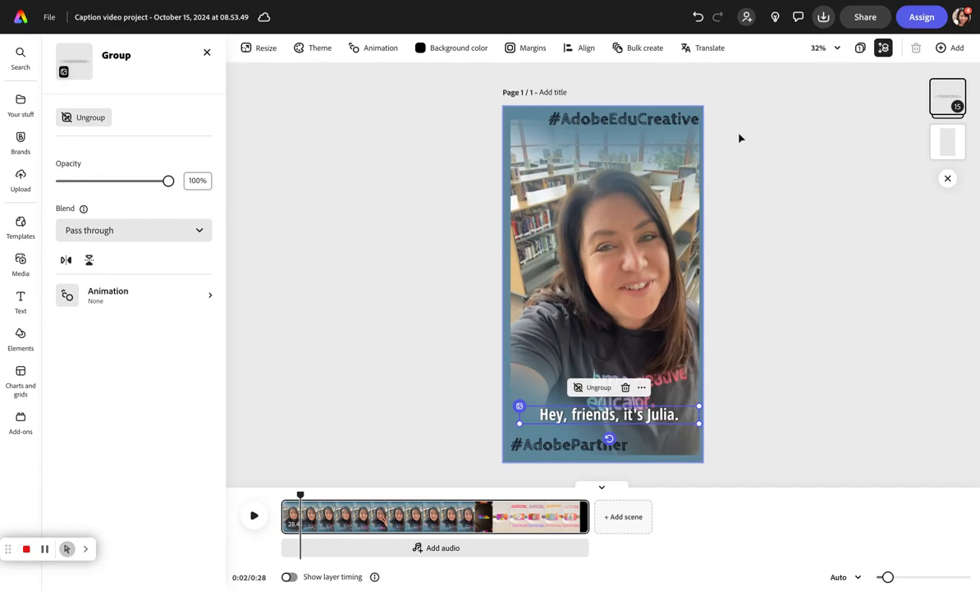
Translate the captioned video into Catalan and Indonesian.
click(696, 51)
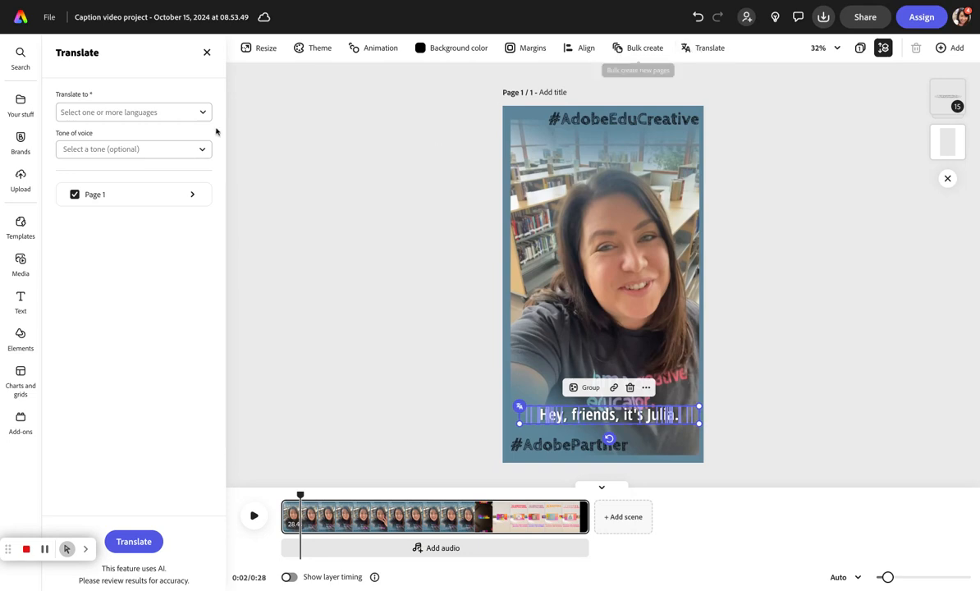
click(189, 112)
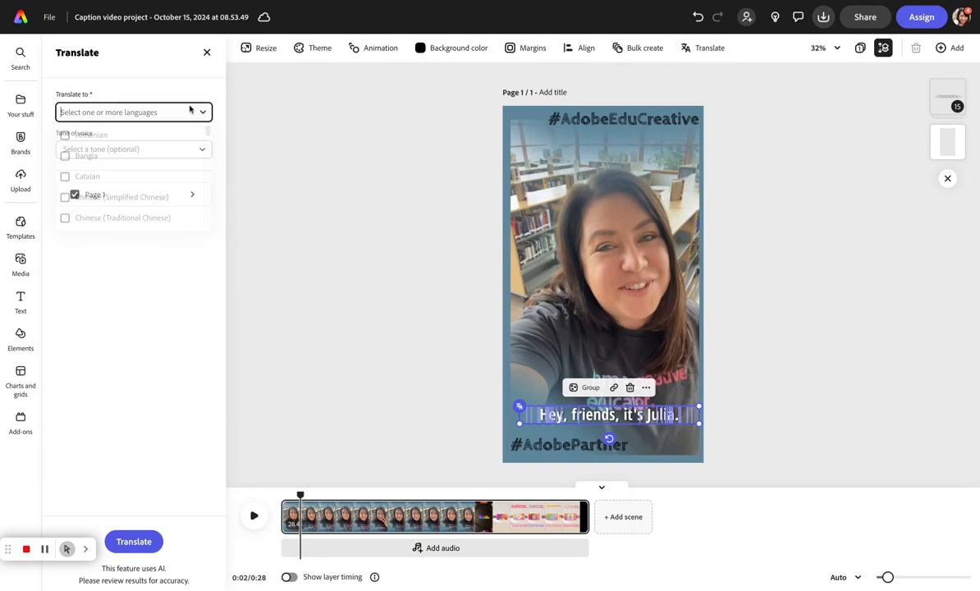
click(75, 175)
drag(208, 132, 206, 172)
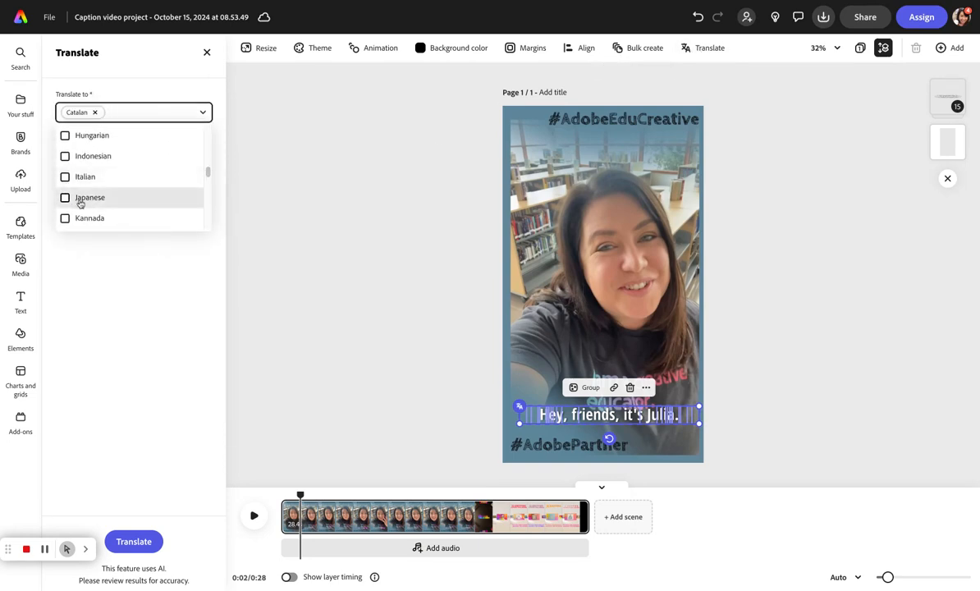
click(65, 158)
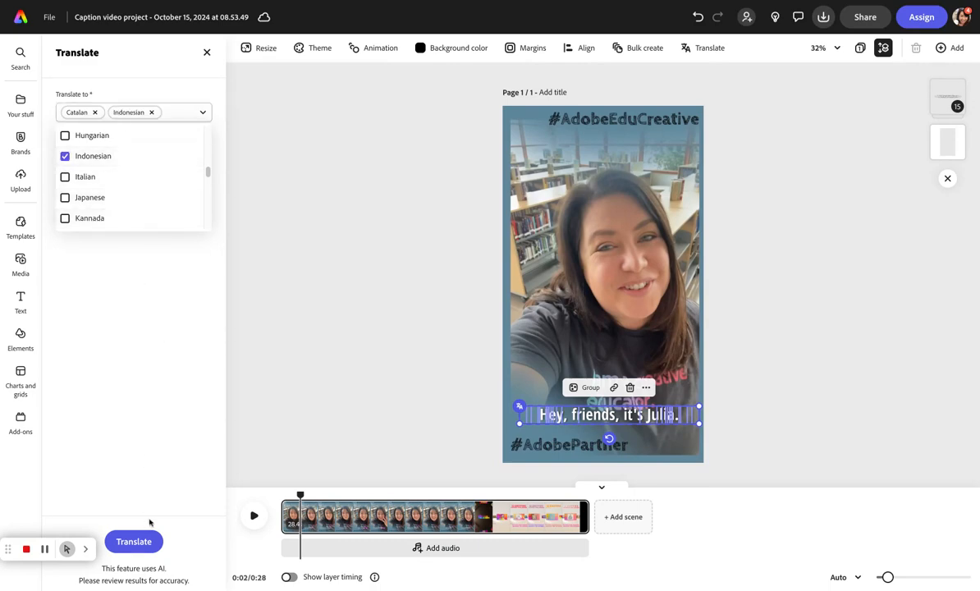
click(134, 542)
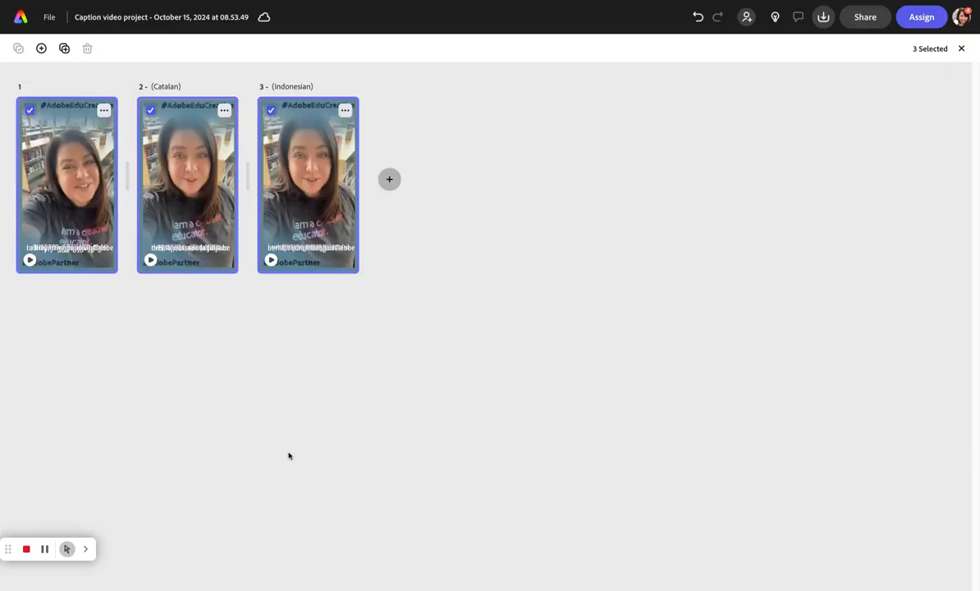
Open the Catalan version and play a few seconds to review its translated captions.
double_click(207, 206)
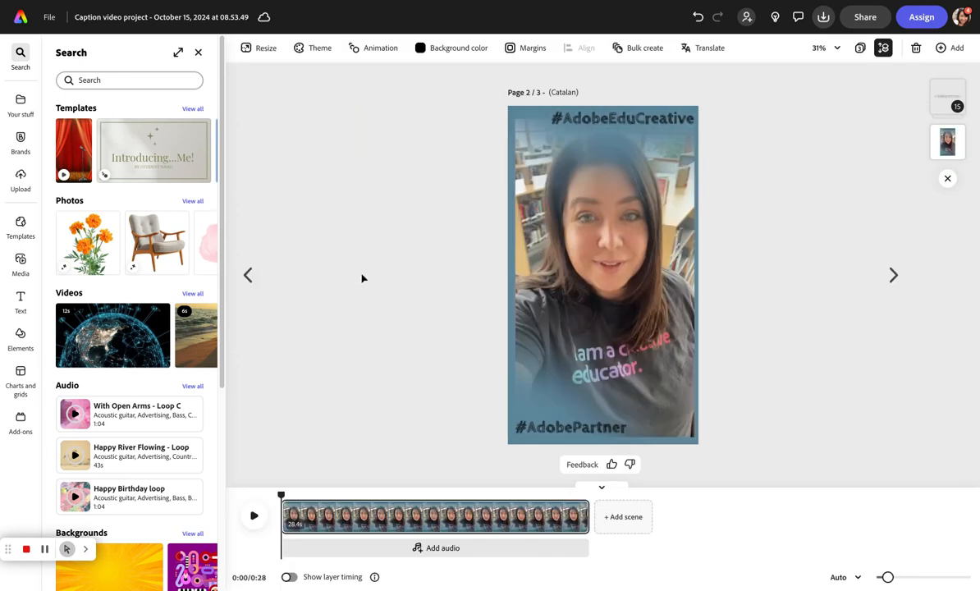
click(256, 515)
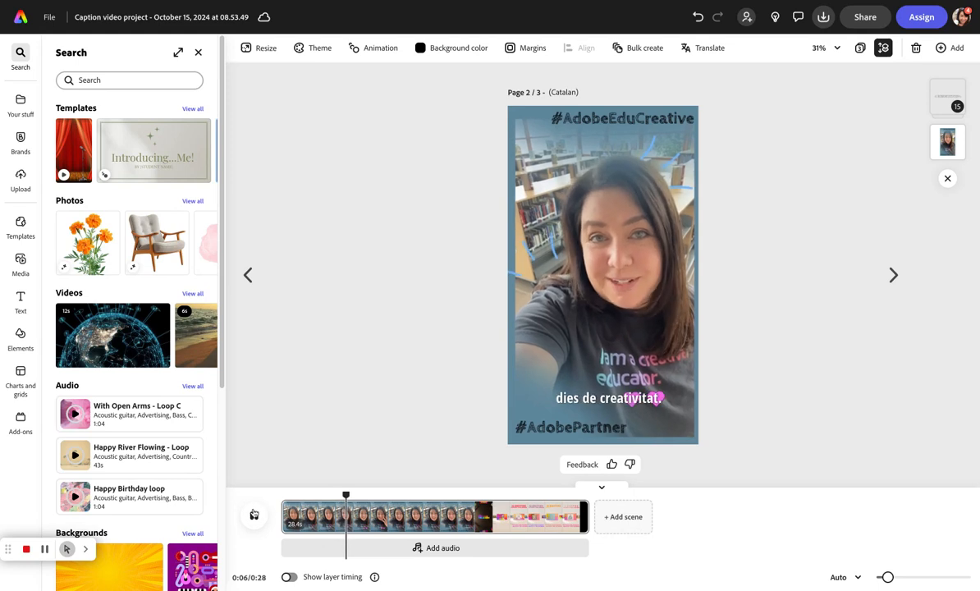
click(254, 515)
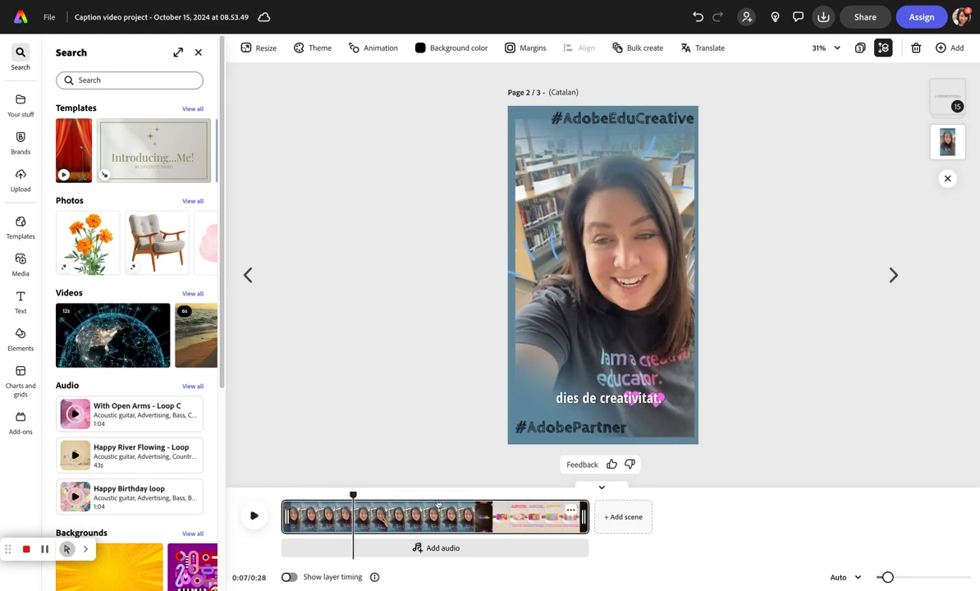
click(574, 408)
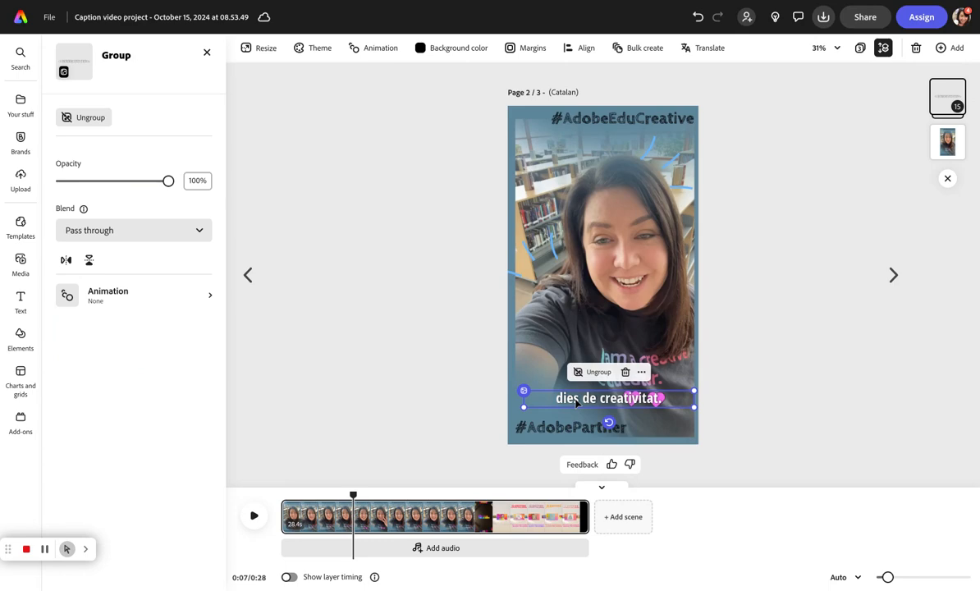
On the first page, move the Catalan caption group up to the top of the frame.
click(246, 276)
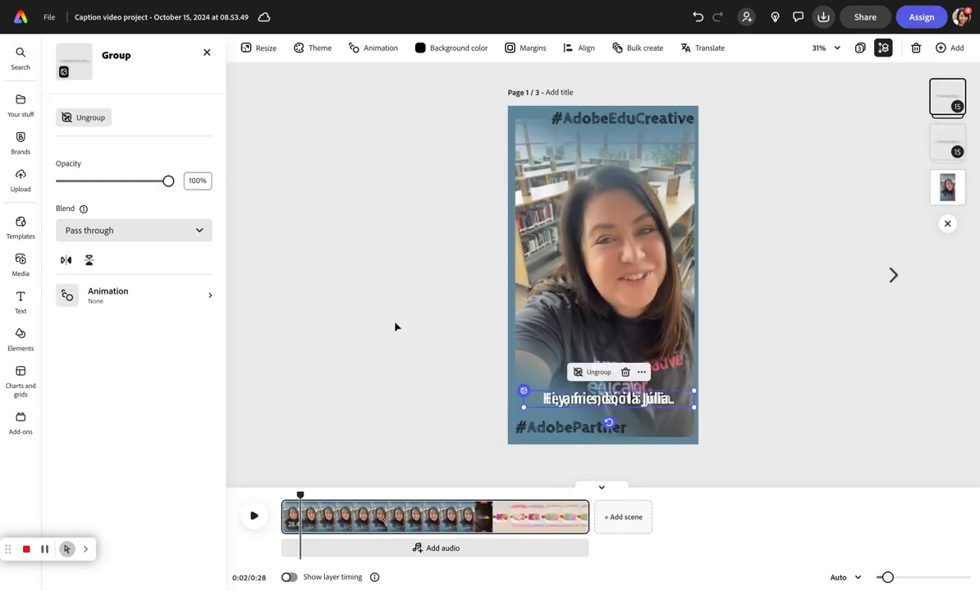
drag(566, 392, 584, 128)
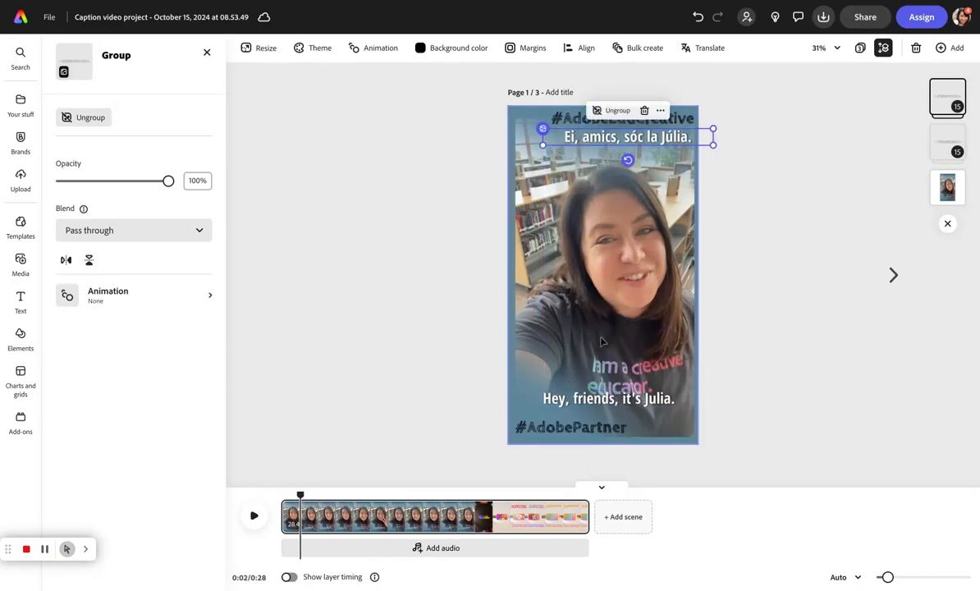
Play the first page briefly and fine-tune the Catalan caption group's position below the top hashtag.
click(254, 516)
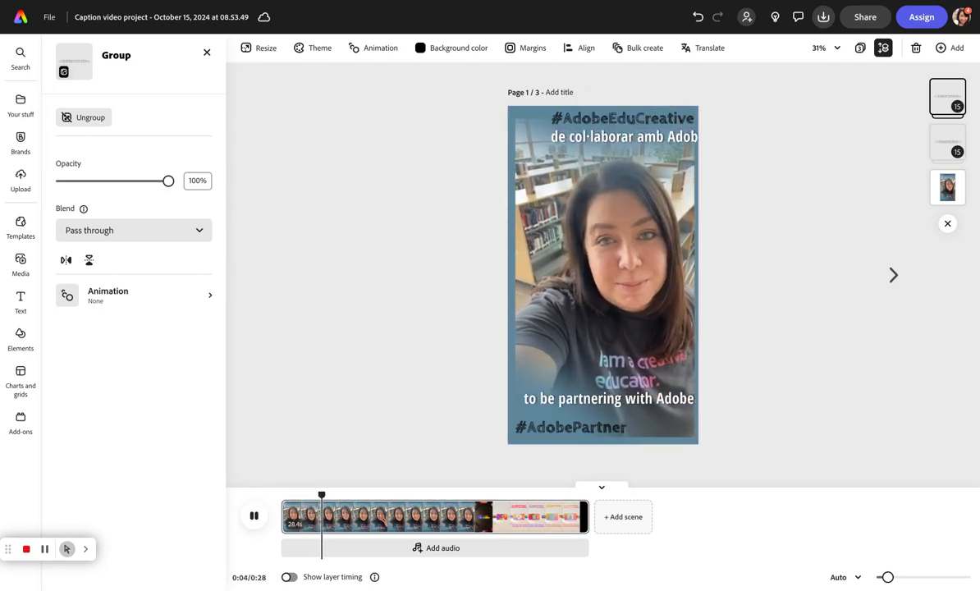
click(254, 515)
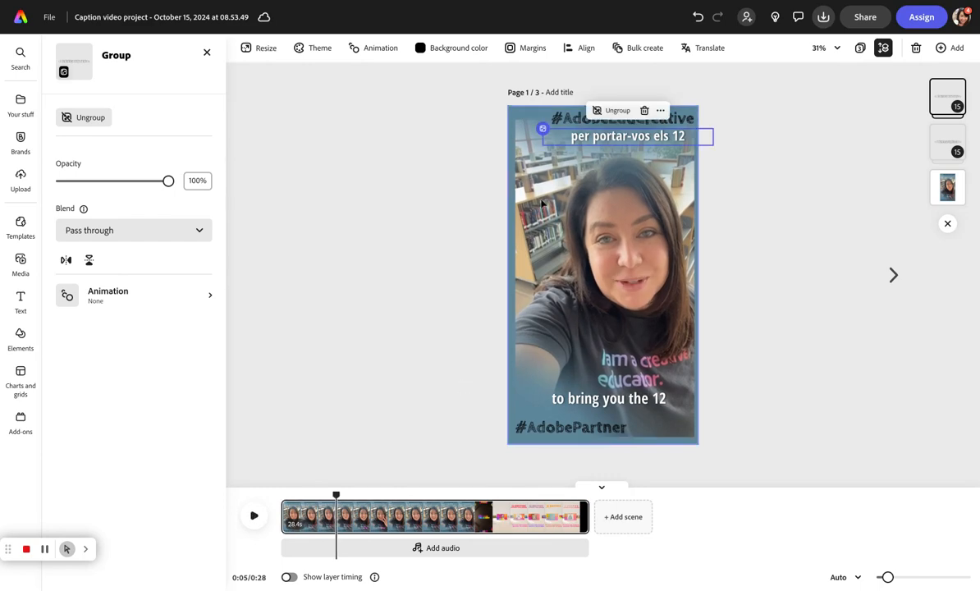
drag(575, 135, 537, 145)
drag(598, 136, 623, 138)
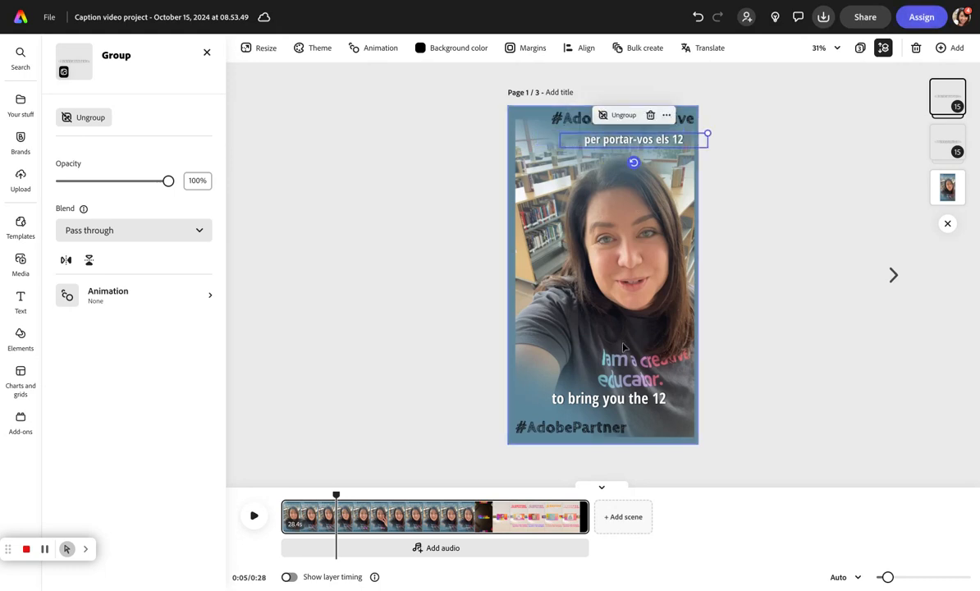